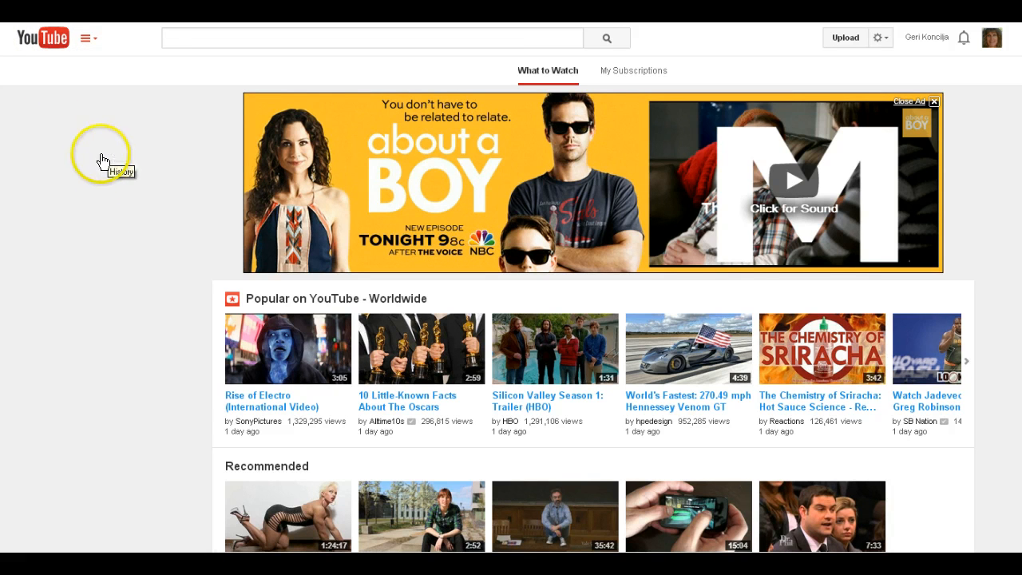
# Step: Open the YouTube Video Manager to list the channel's uploads
pyautogui.click(846, 49)
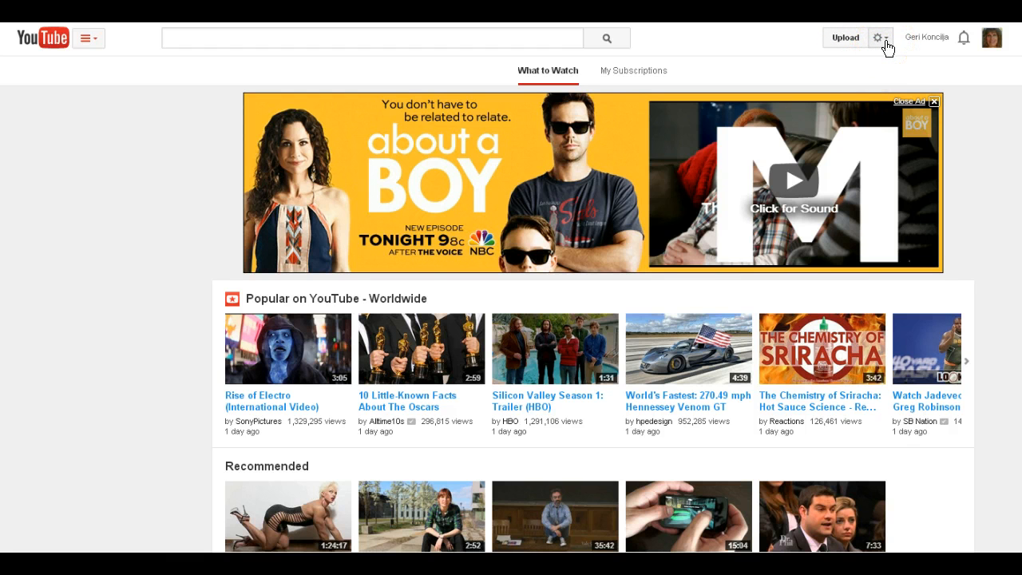
pyautogui.click(882, 43)
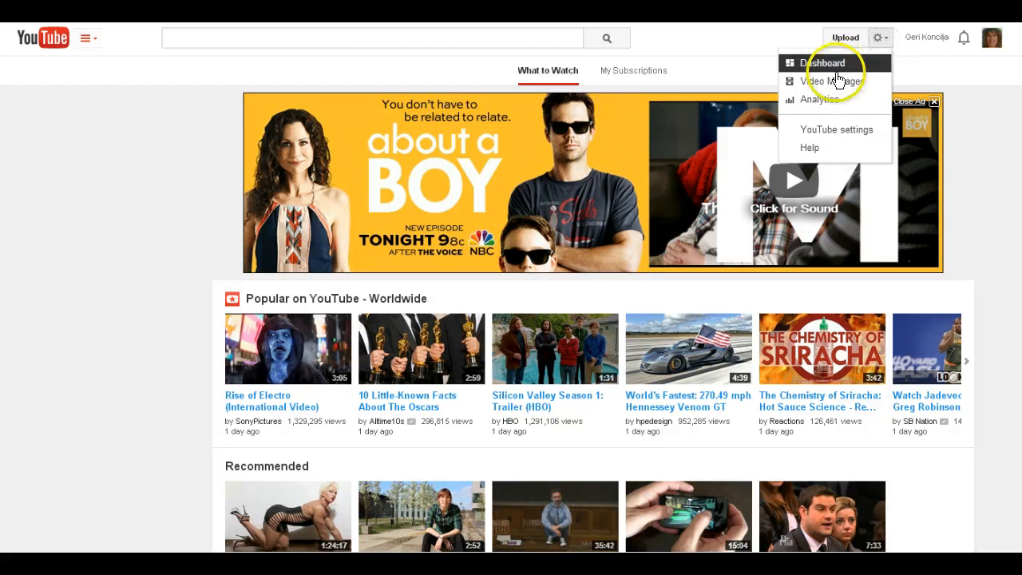
pyautogui.click(832, 83)
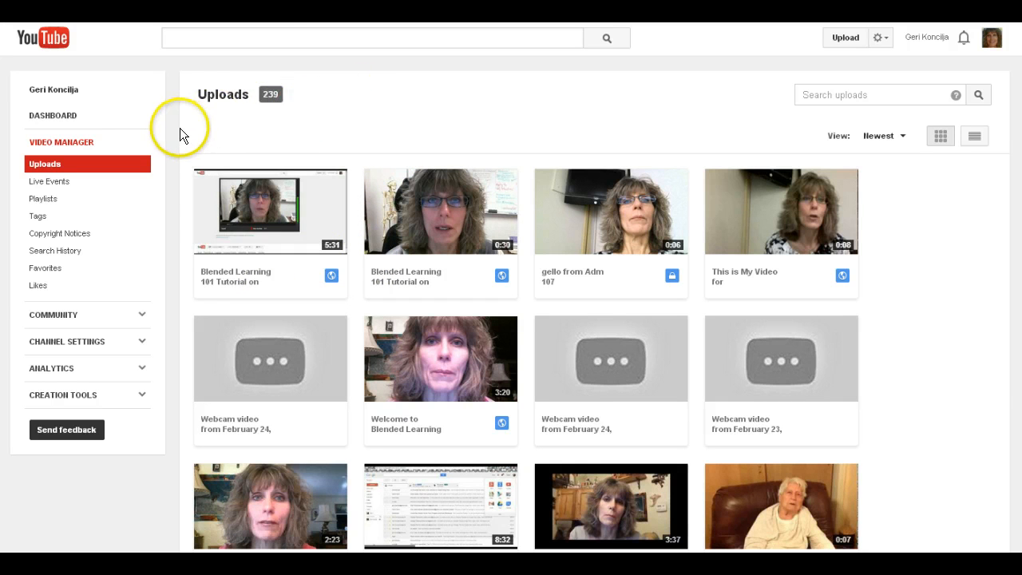
# Step: Open the uploaded video "Blended Learning 101 Tutorial on Creating a YouTube Video", pause it and copy its full title
pyautogui.click(235, 286)
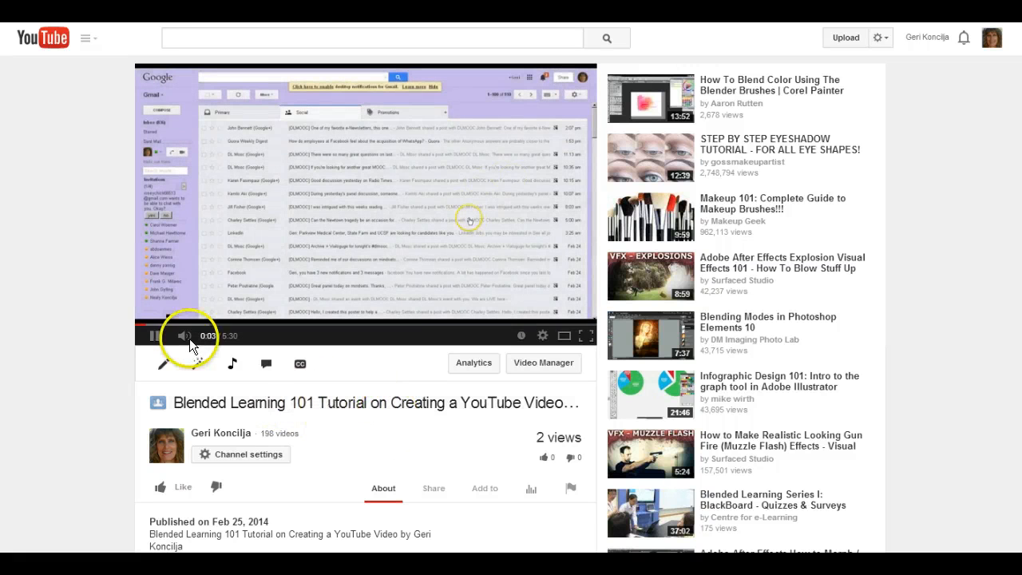
pyautogui.click(155, 335)
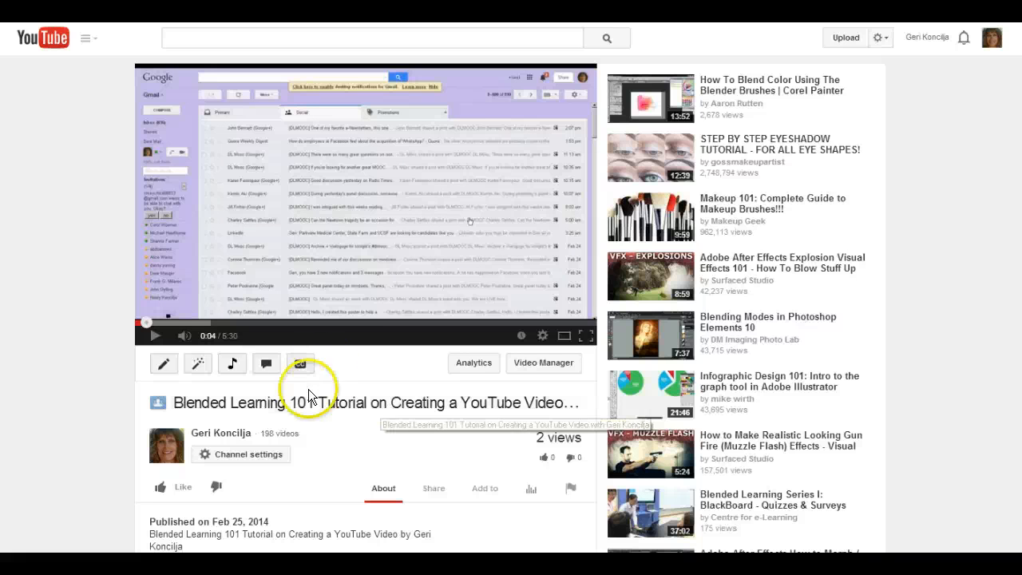
pyautogui.click(237, 405)
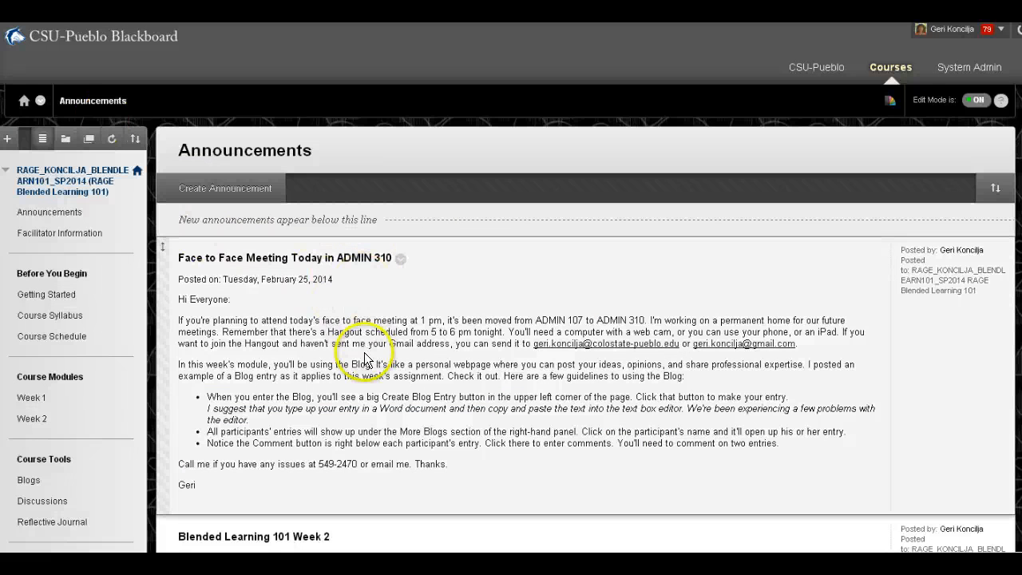
# Step: Switch to the Blackboard course and open the YouTube Tutorials module in the Teaching Toolkit
pyautogui.scroll(-2, 132, 339)
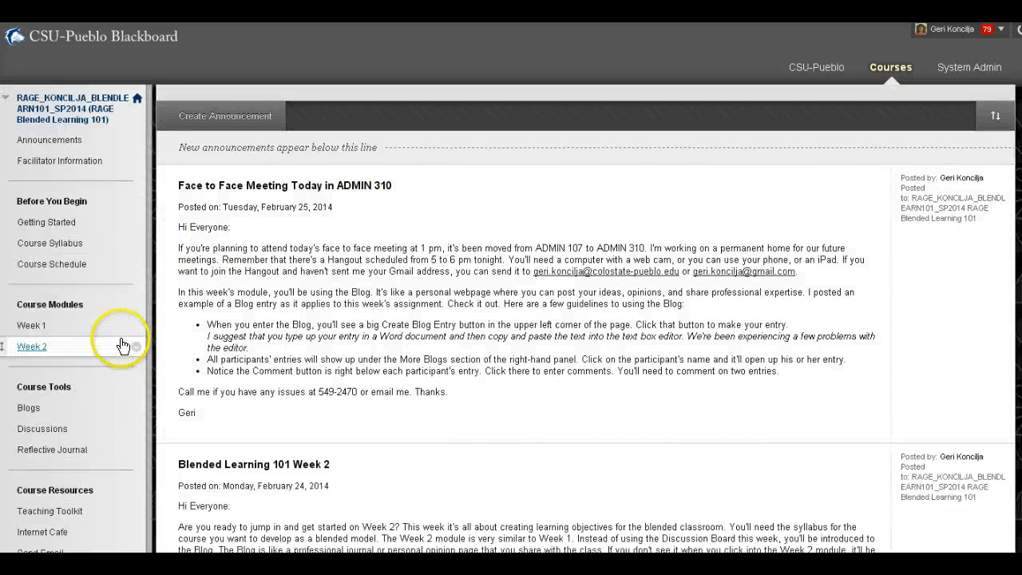
pyautogui.scroll(-2, 136, 335)
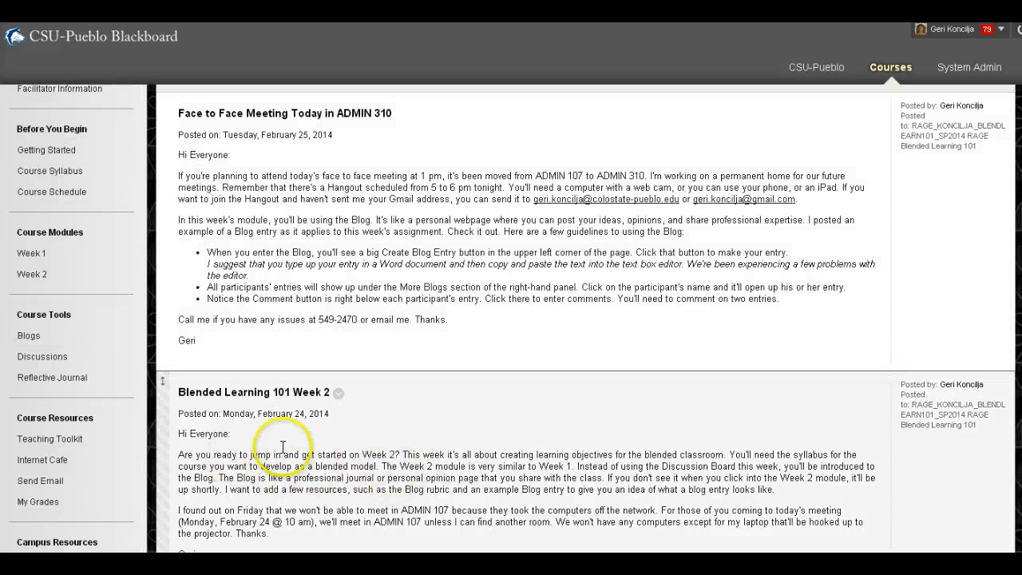
pyautogui.click(69, 440)
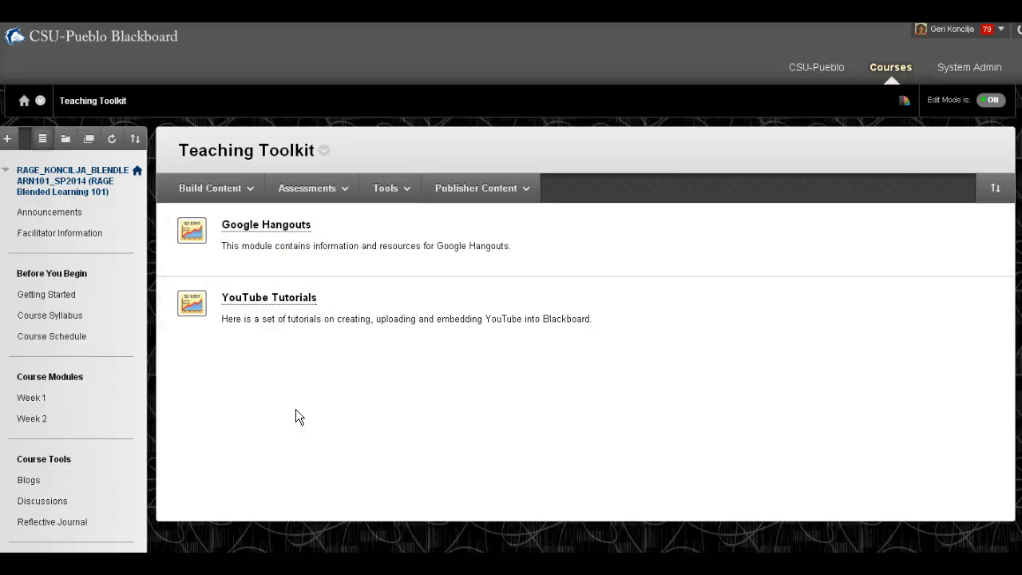
pyautogui.click(276, 295)
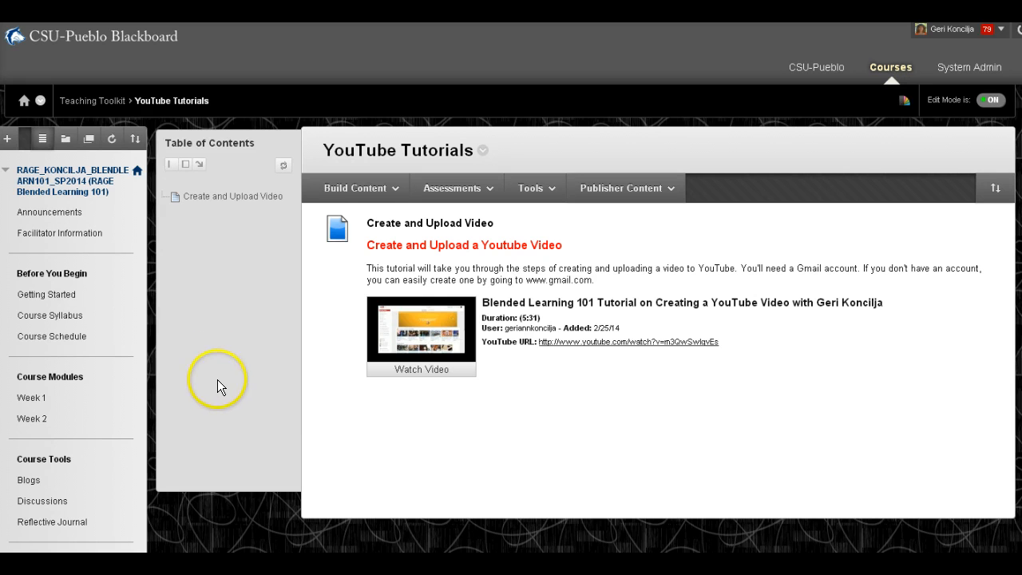
# Step: Create a new content item named "Embed YouTube Video in Bb" in the YouTube Tutorials module
pyautogui.click(345, 187)
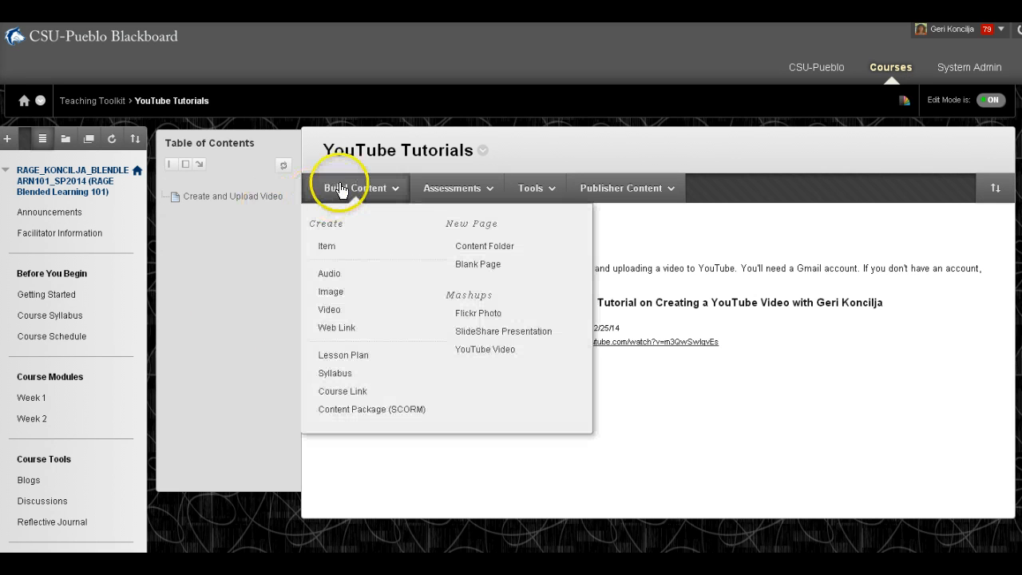
pyautogui.click(330, 250)
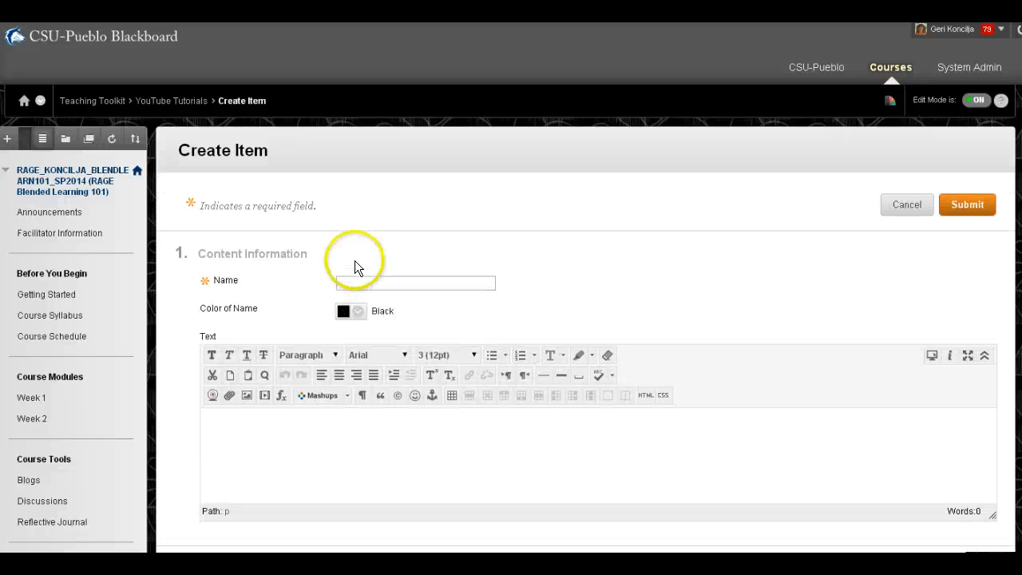
pyautogui.click(354, 281)
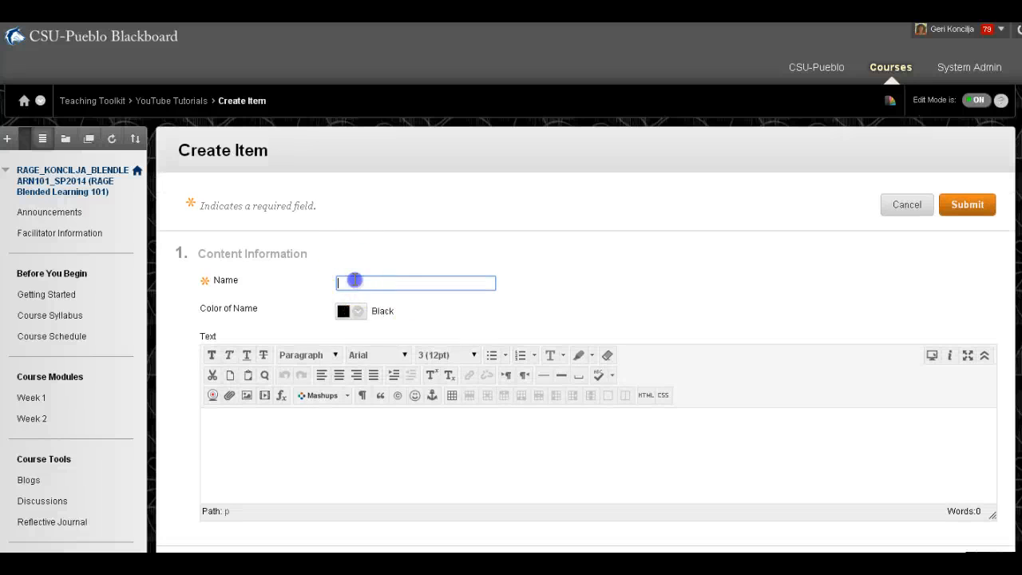
pyautogui.write('Embex')
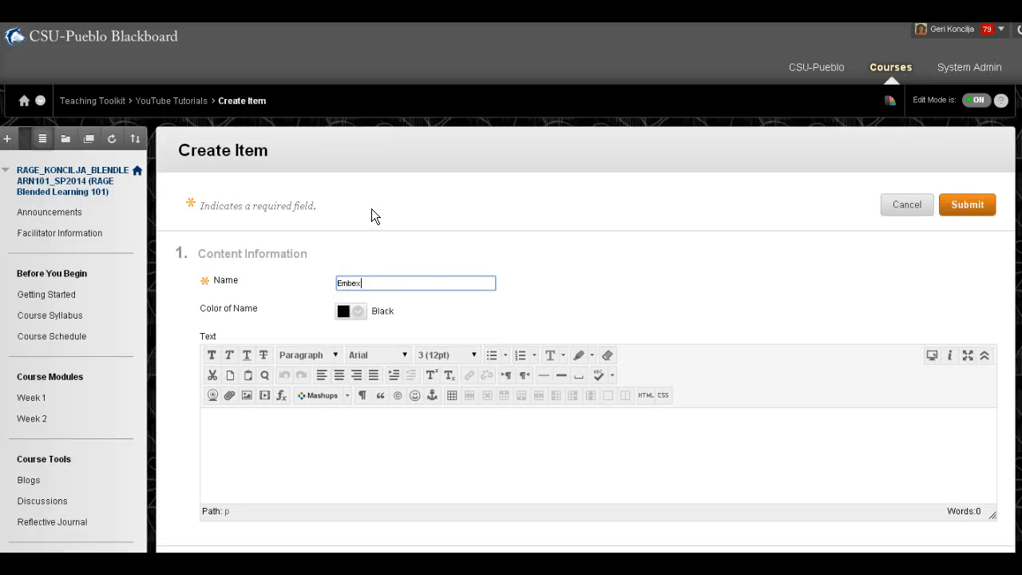
pyautogui.press('BackSpace')
pyautogui.write('d YouTube Video in Bb')
# Step: Enter "Here are the instructions." as the item's text and place the cursor after the sentence
pyautogui.click(291, 445)
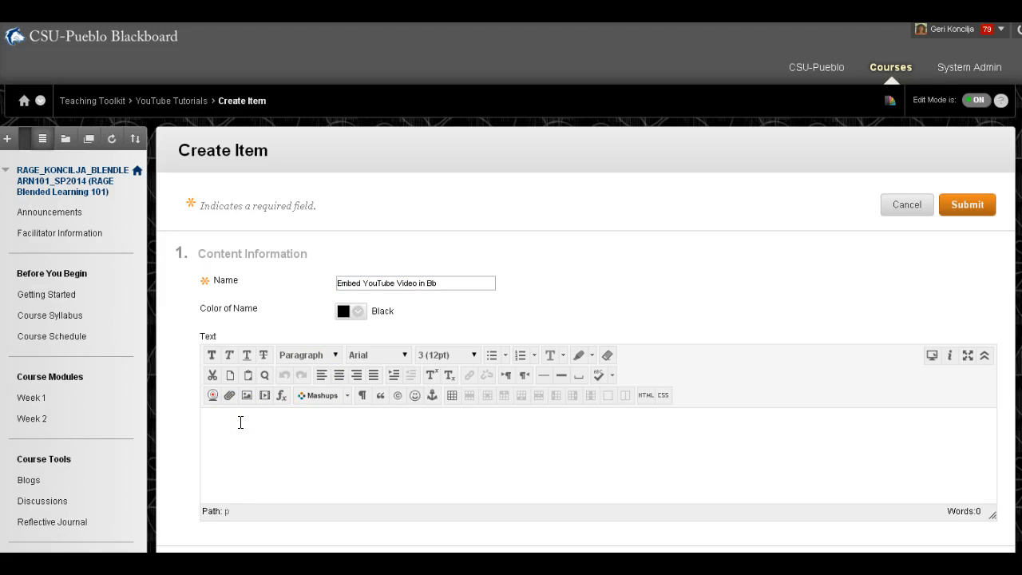
pyautogui.write('Here are the instructions!.')
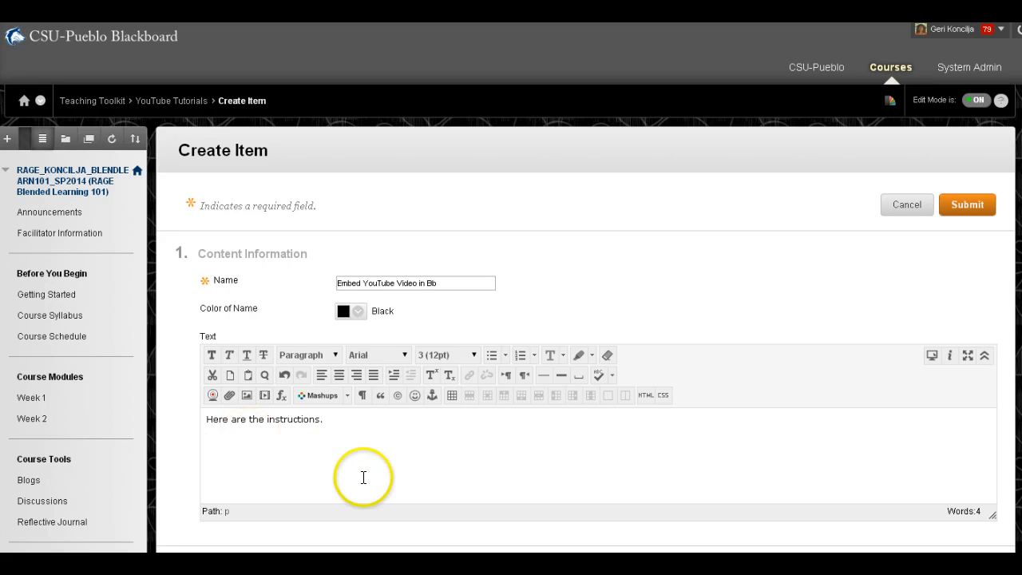
pyautogui.click(345, 418)
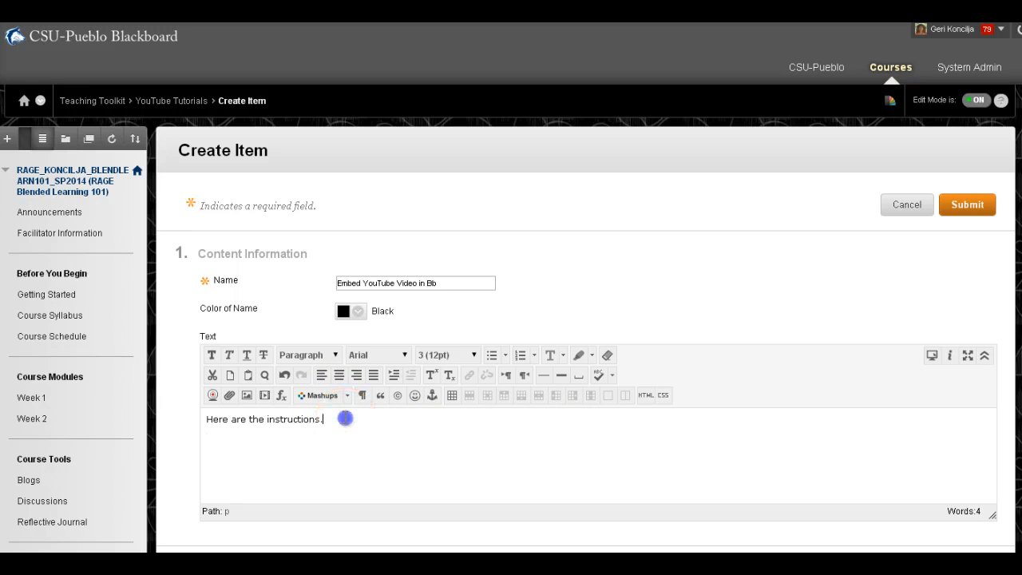
# Step: Collapse the text editor's extra formatting rows and expand them again to show all tools
pyautogui.click(984, 356)
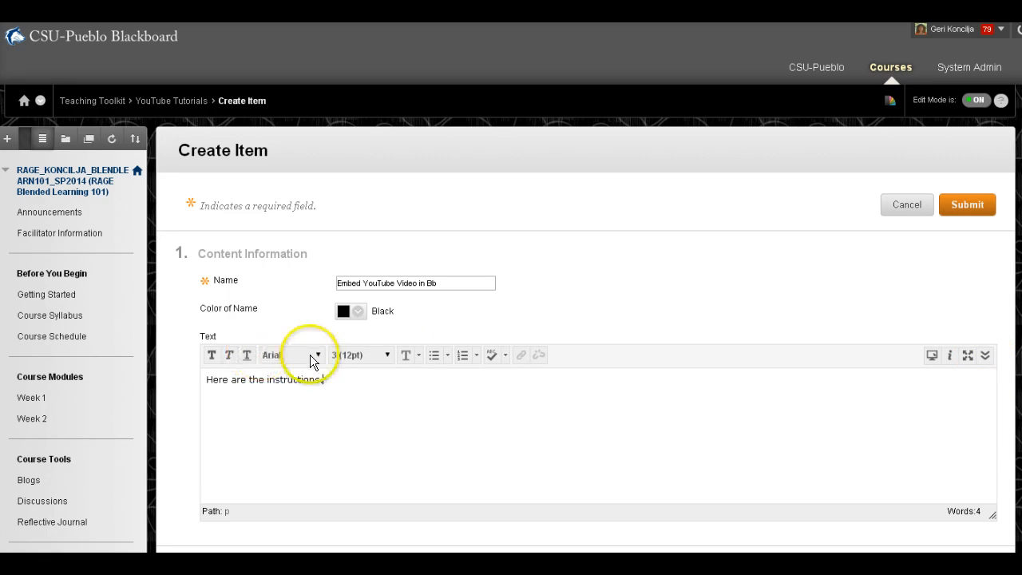
pyautogui.click(984, 355)
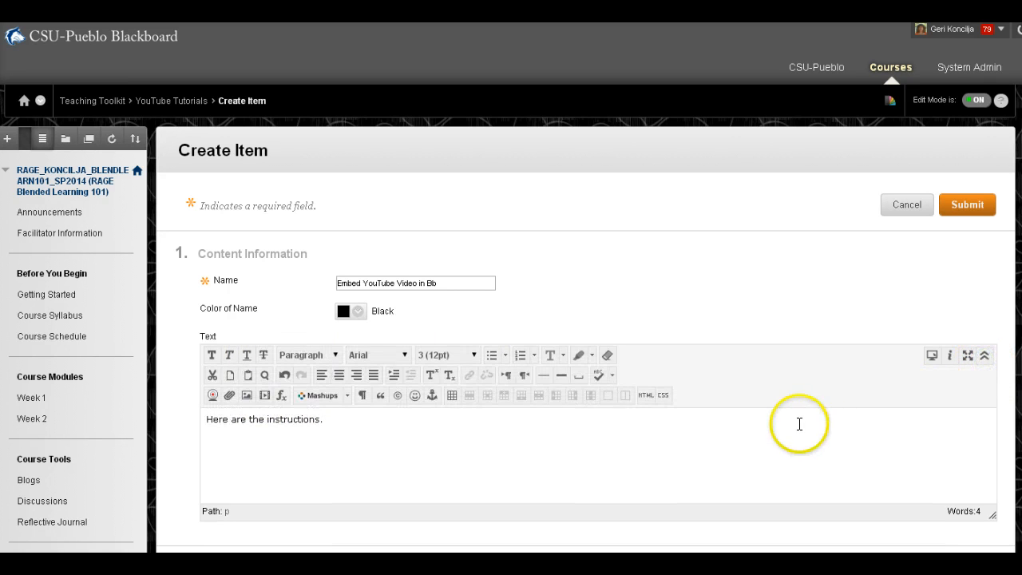
pyautogui.click(984, 357)
pyautogui.click(985, 357)
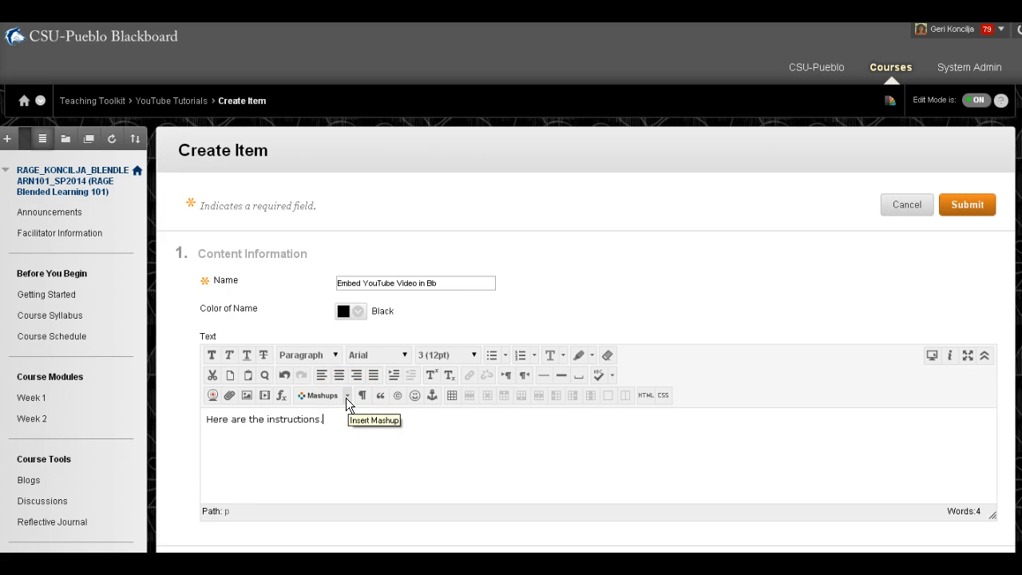
# Step: Start a YouTube Video mashup in the item's text and paste the copied tutorial title as the search term
pyautogui.click(347, 396)
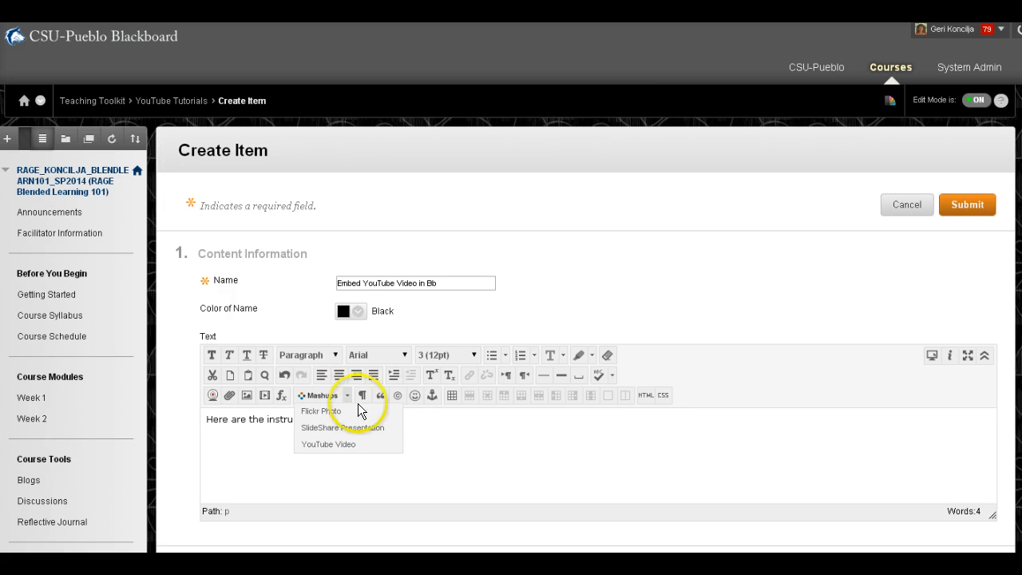
pyautogui.click(347, 447)
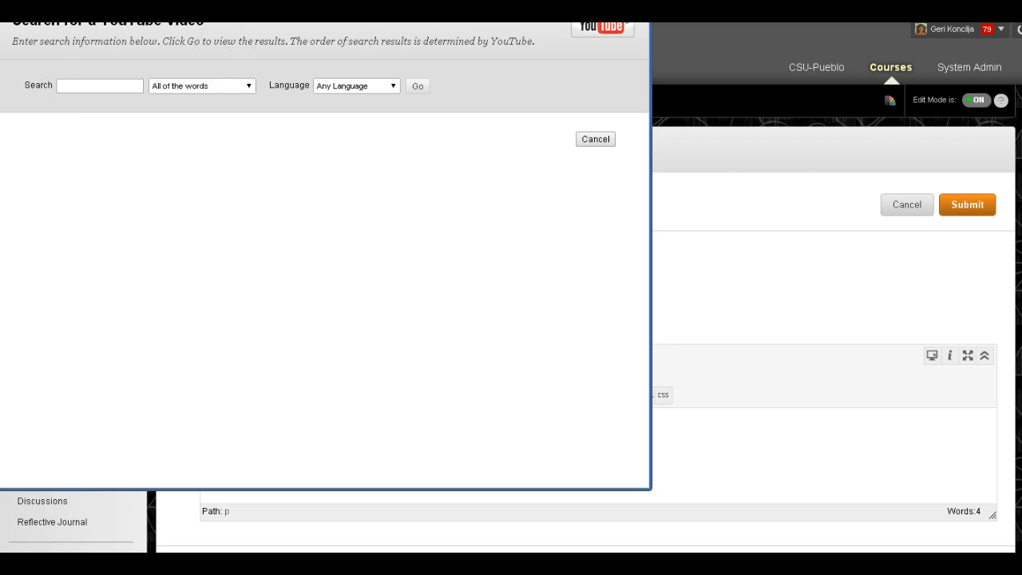
pyautogui.moveTo(399, 0); pyautogui.dragTo(553, 62)
pyautogui.click(229, 179)
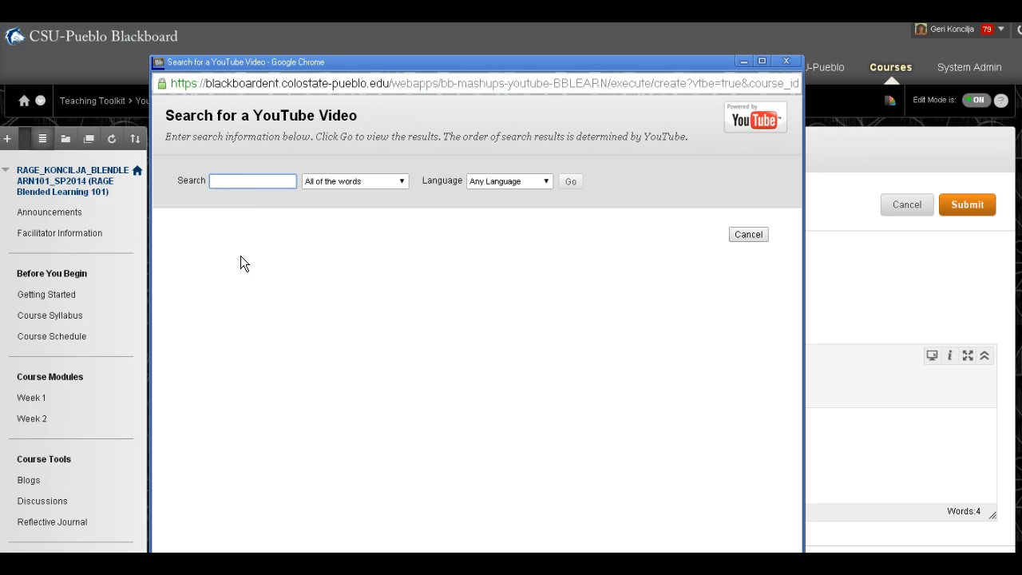
pyautogui.click(220, 180)
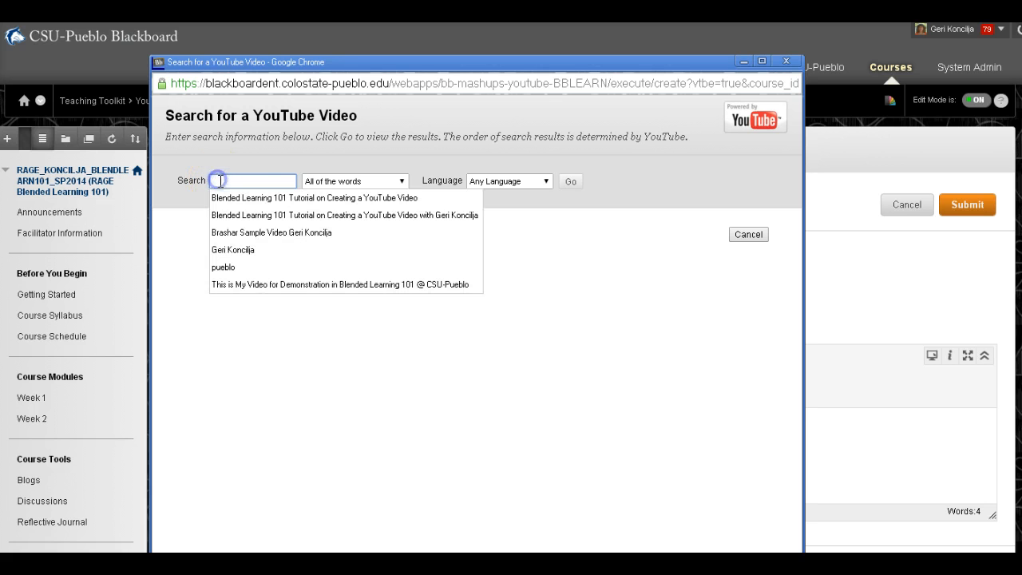
pyautogui.click(228, 180)
pyautogui.hotkey('ctrl', 'v')
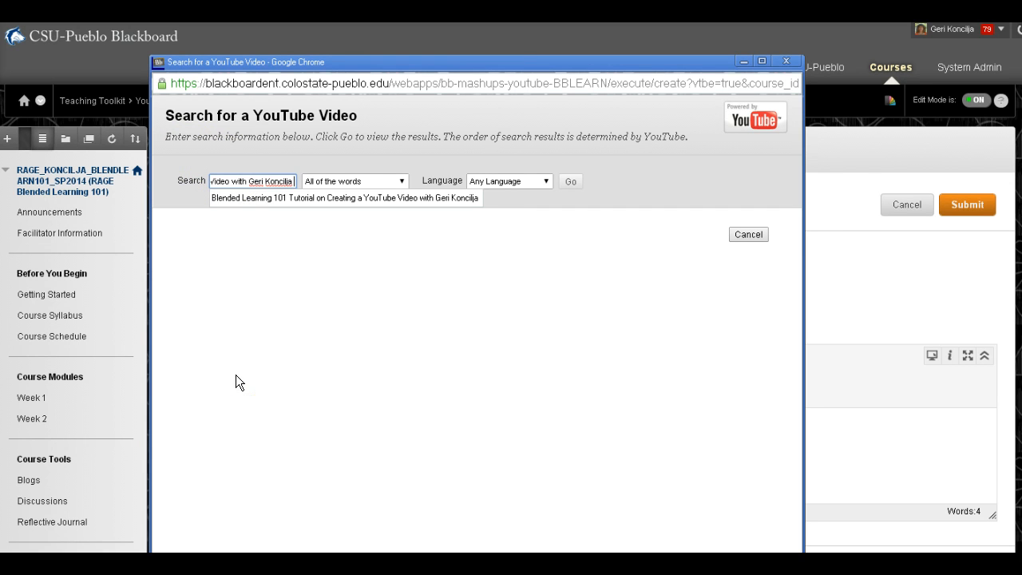
pyautogui.click(325, 289)
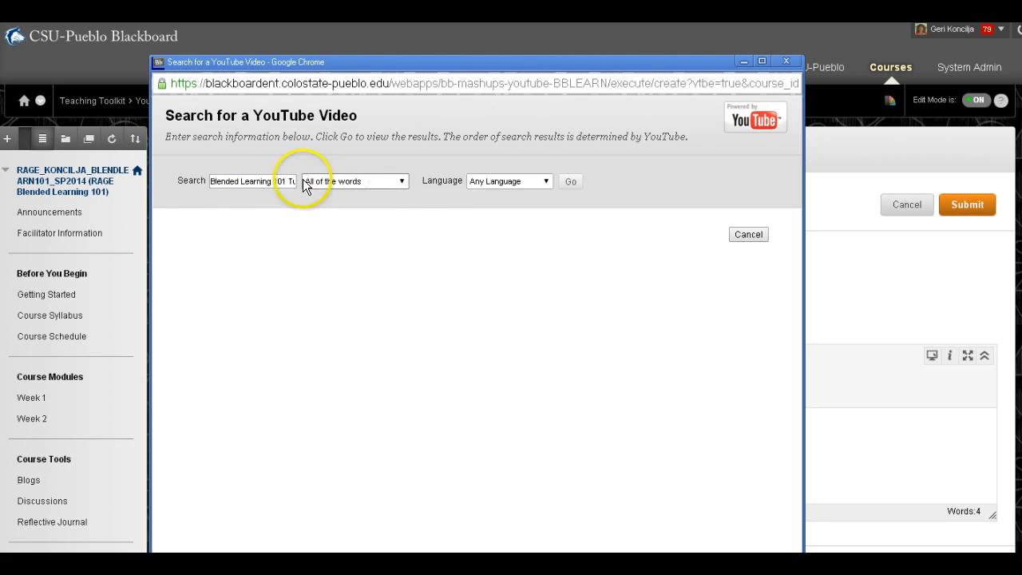
# Step: Set the video search to match "At least one of the words" and run it
pyautogui.click(400, 180)
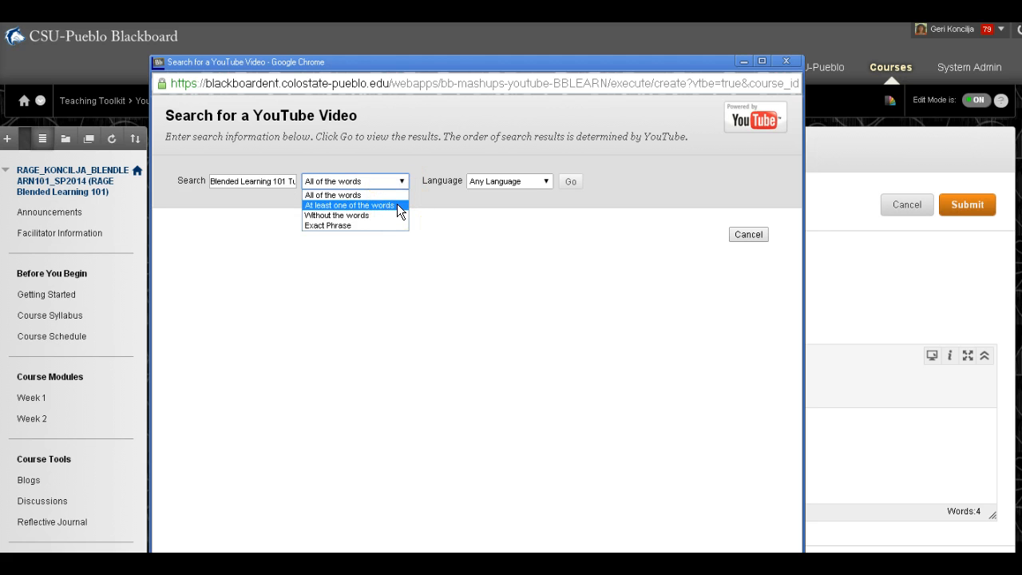
pyautogui.click(396, 206)
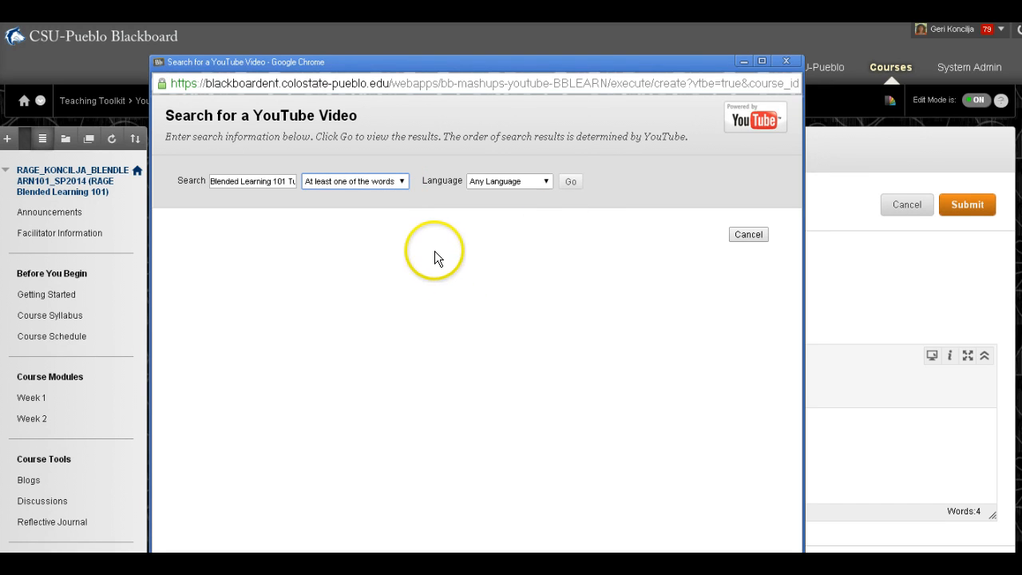
pyautogui.click(570, 181)
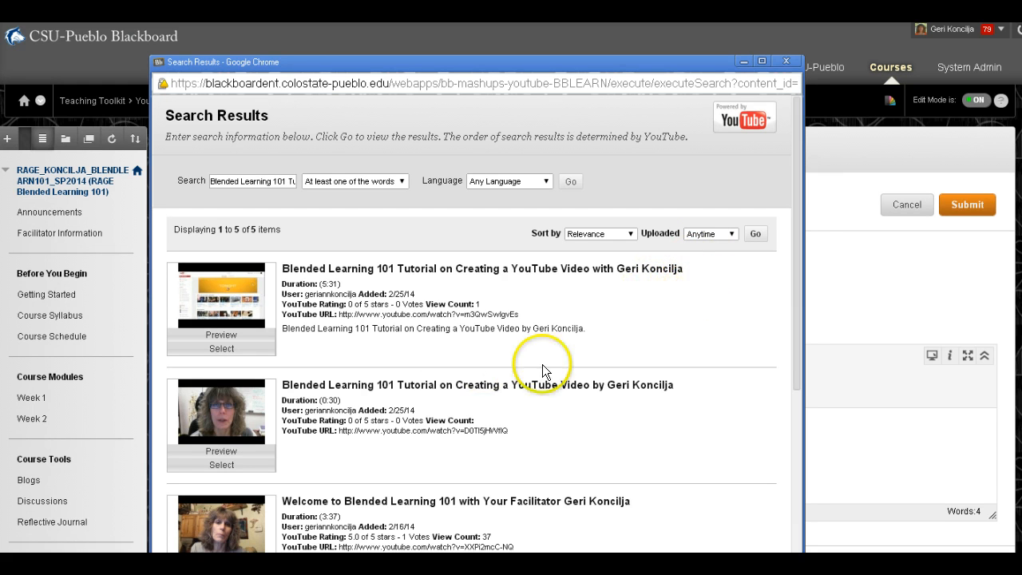
# Step: Choose the 5:31 tutorial video and insert it with Thumbnail view and Show YouTube URL set to Yes
pyautogui.click(220, 349)
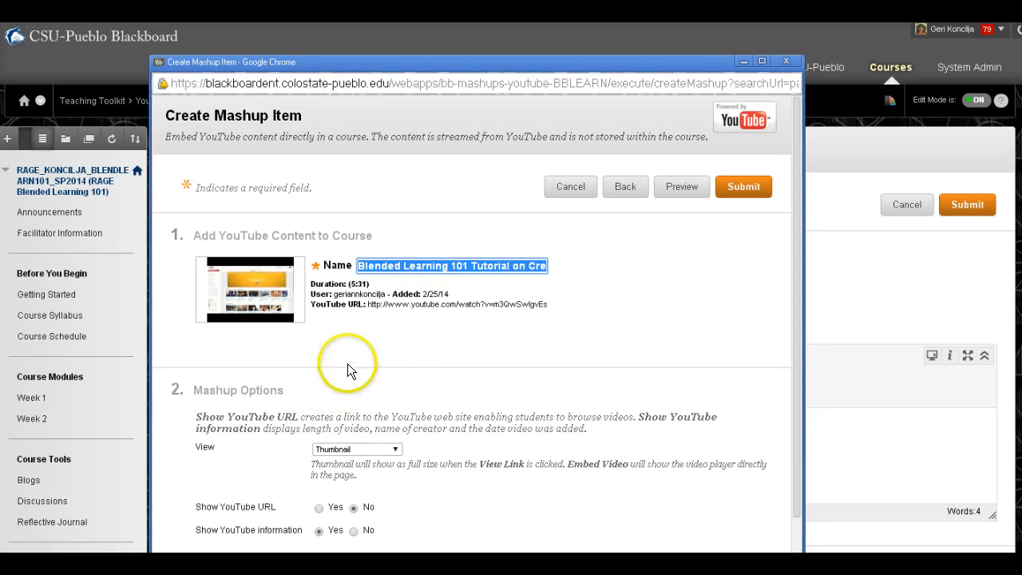
pyautogui.click(397, 450)
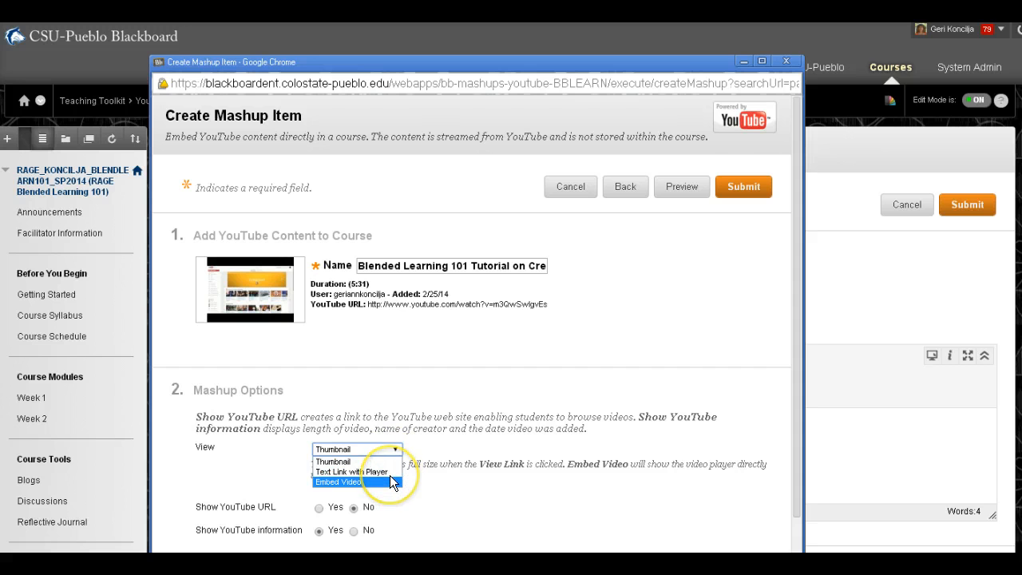
pyautogui.click(377, 462)
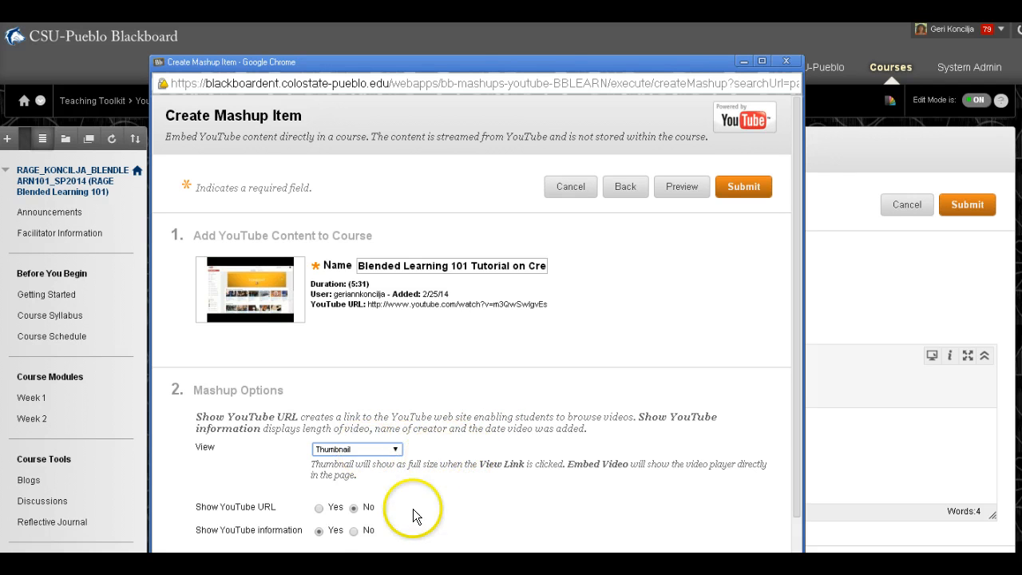
pyautogui.click(319, 508)
pyautogui.scroll(-2, 502, 397)
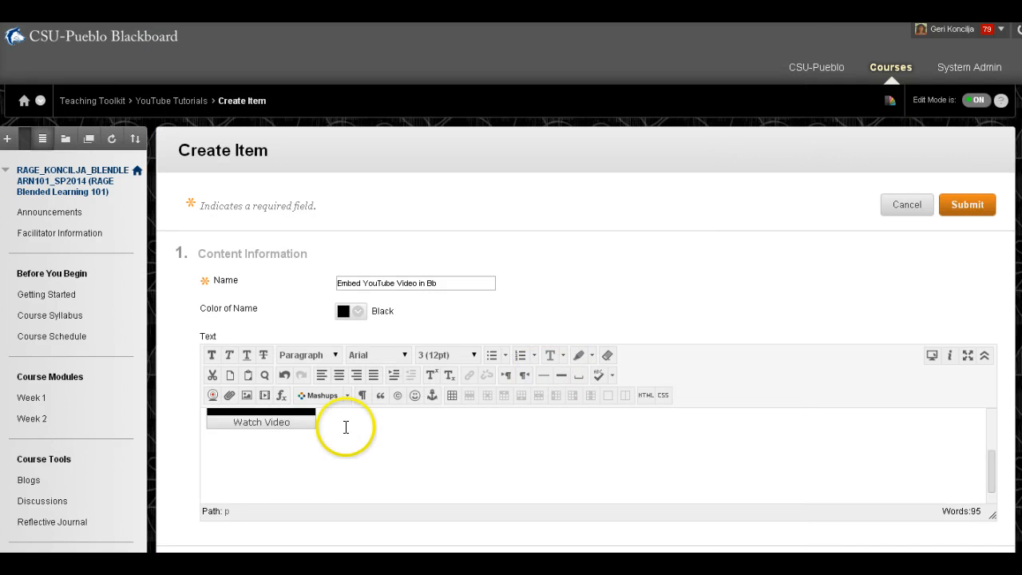
# Step: Place the cursor beside the inserted video, submit the item and check it in the YouTube Tutorials module
pyautogui.click(346, 426)
pyautogui.scroll(2, 364, 442)
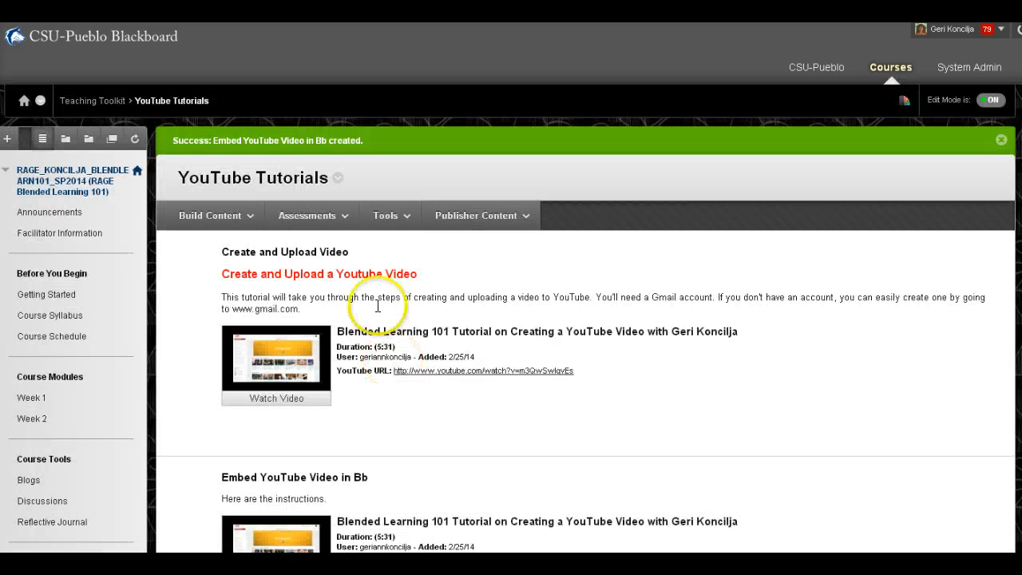
pyautogui.scroll(-3, 333, 445)
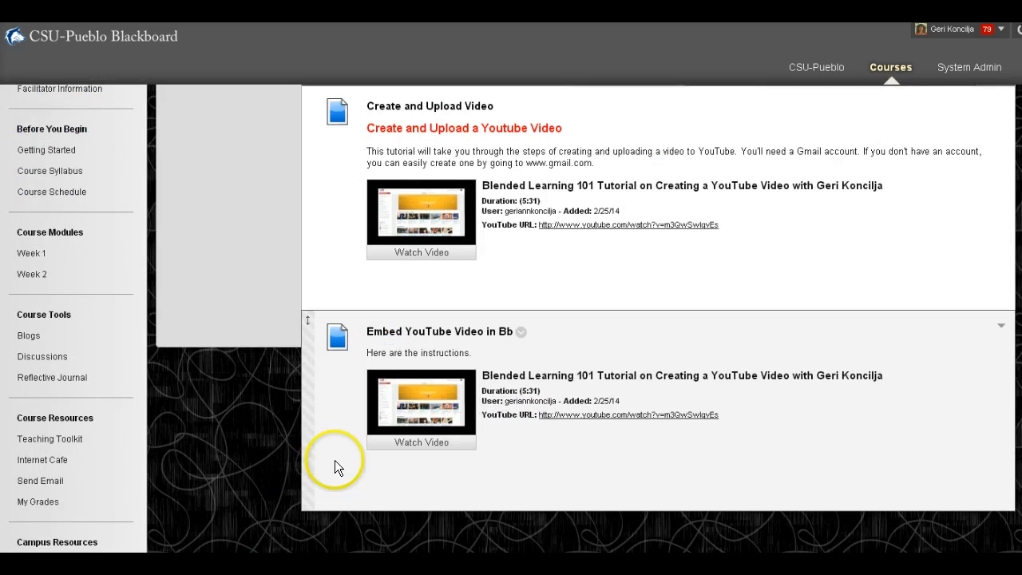